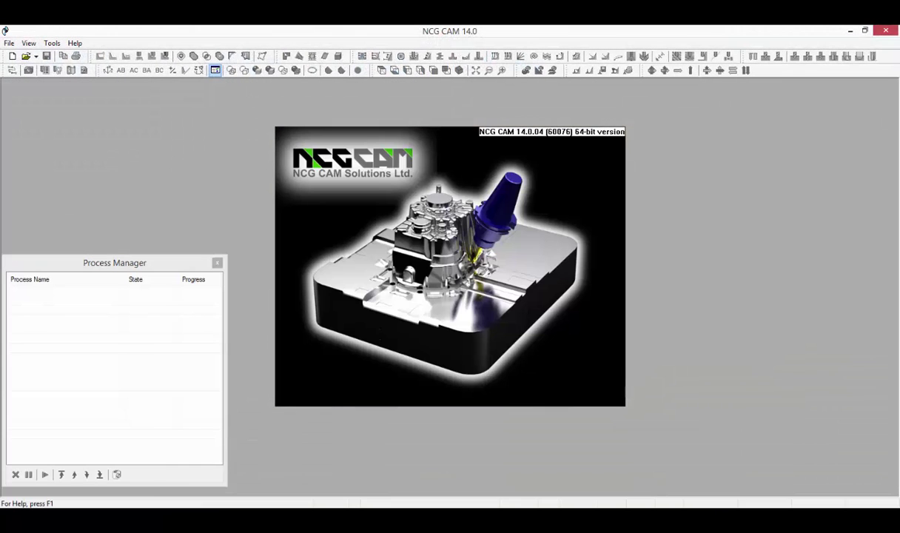
Import Part037.SLDPRT with default project settings, then select Triangulated Surfaces 1 and Bounding Box 1.
left_click(26, 55)
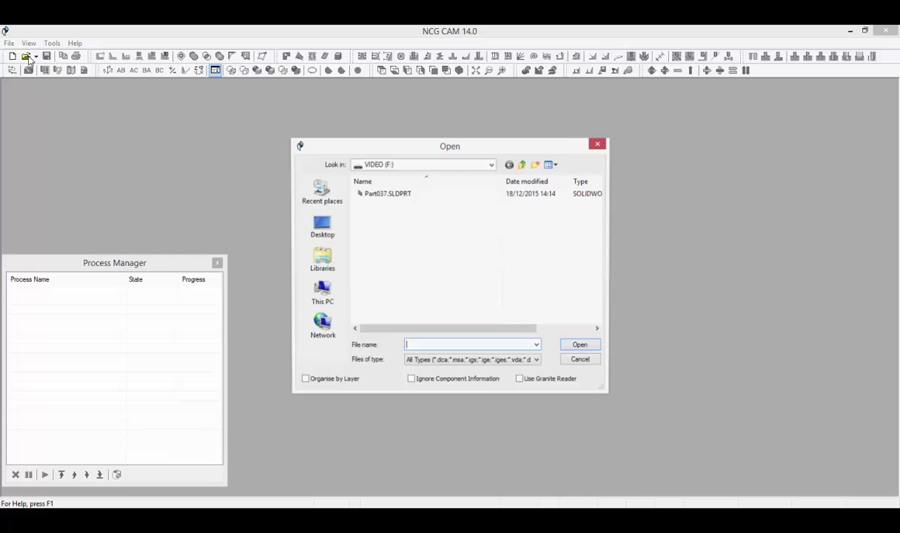
left_click(412, 194)
left_click(578, 345)
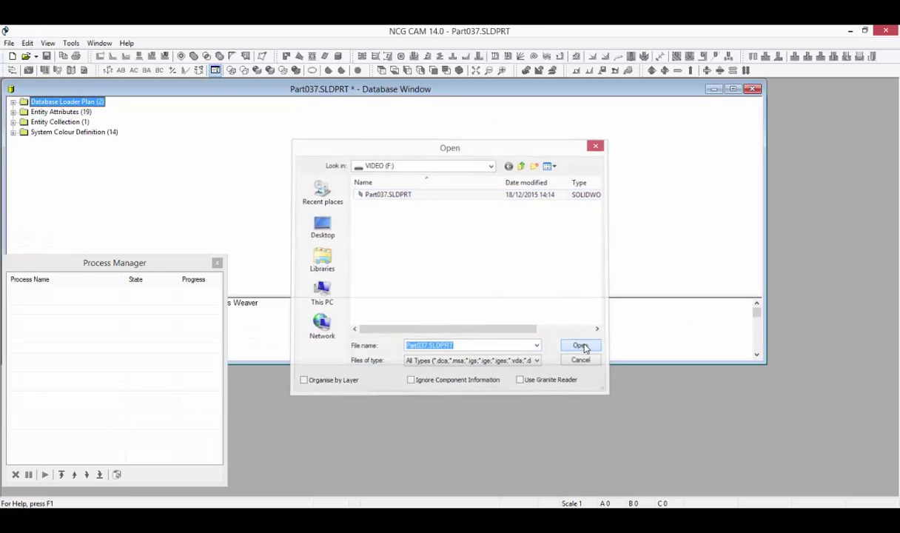
left_click(738, 421)
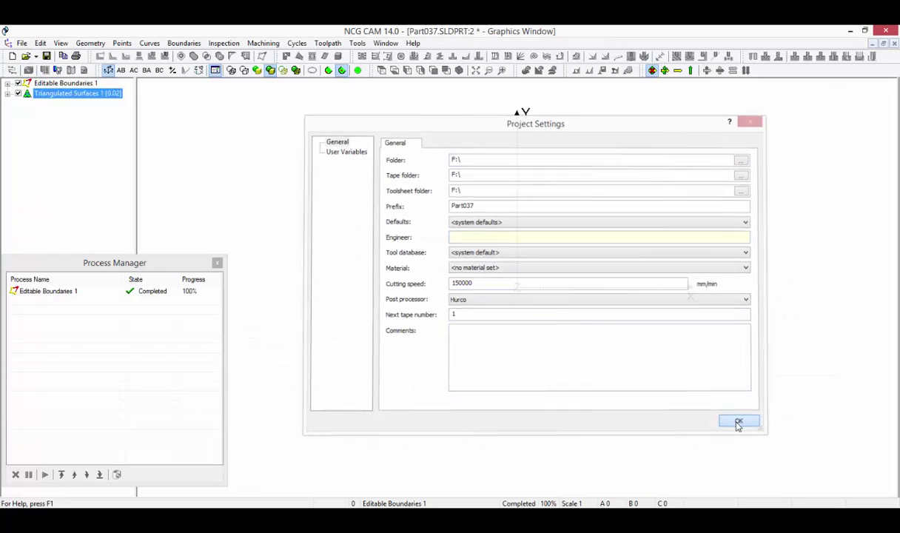
left_click(60, 83)
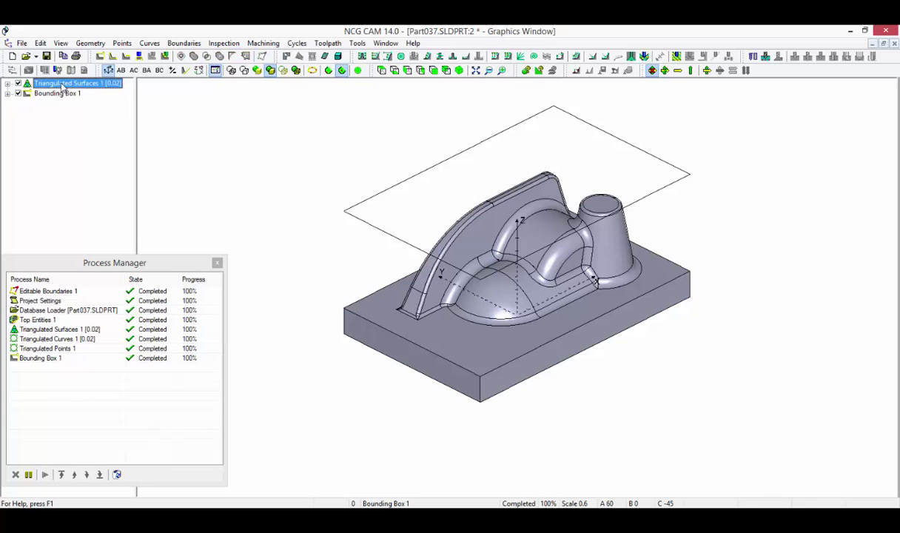
left_click(57, 94, "ctrl")
Compute Core Roughing Passes with the 20x3.5 toroidal tool, XY and Z thickness 0.5, adaptive stepdown.
left_click(262, 44)
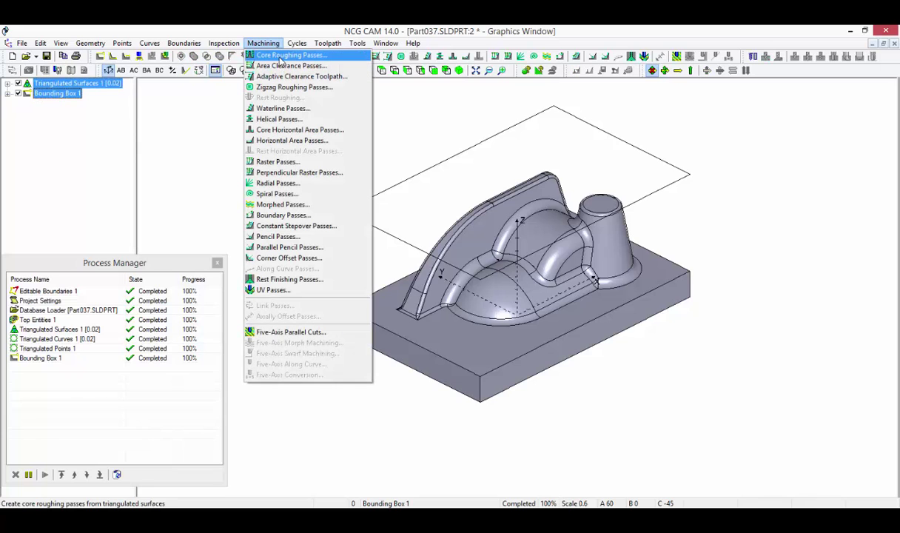
left_click(282, 54)
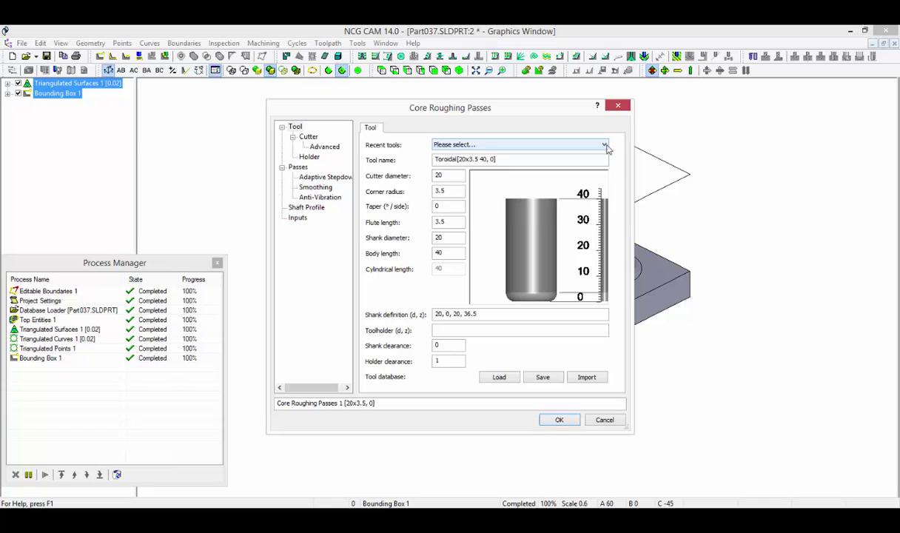
left_click(604, 144)
left_click(595, 171)
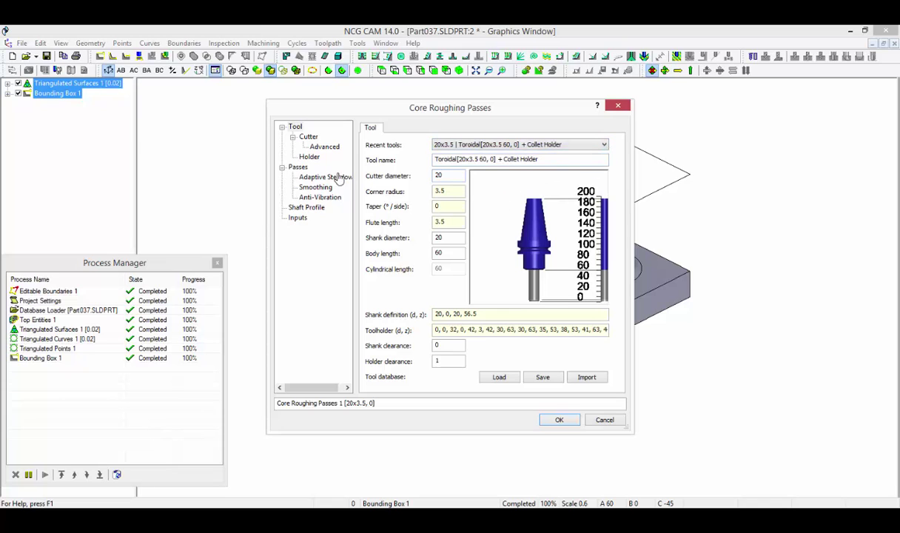
left_click(298, 167)
double_click(452, 152)
type("0.5")
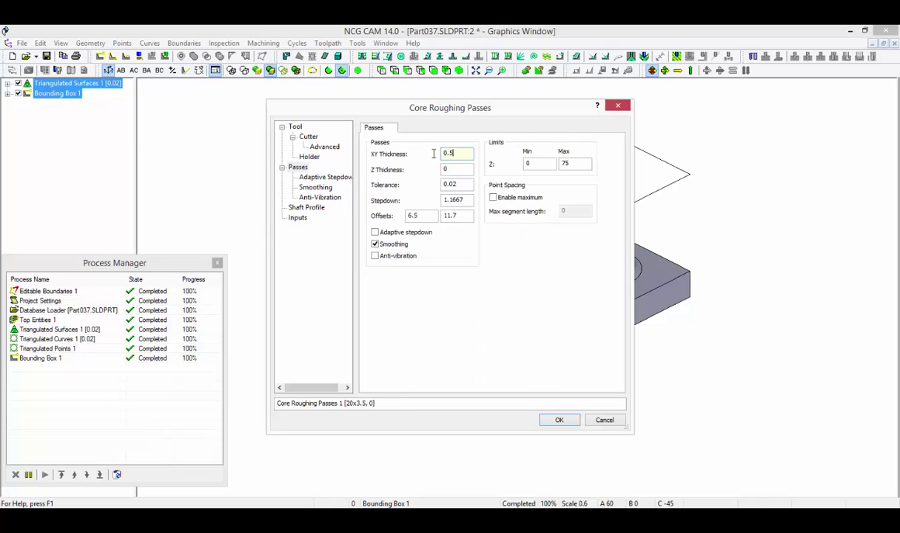
key("Tab")
type("0.5")
left_click(375, 232)
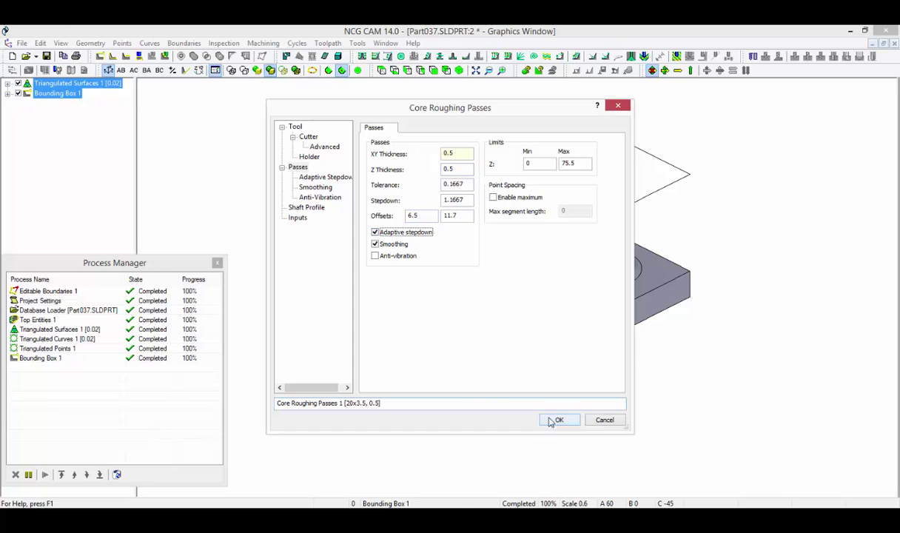
left_click(552, 420)
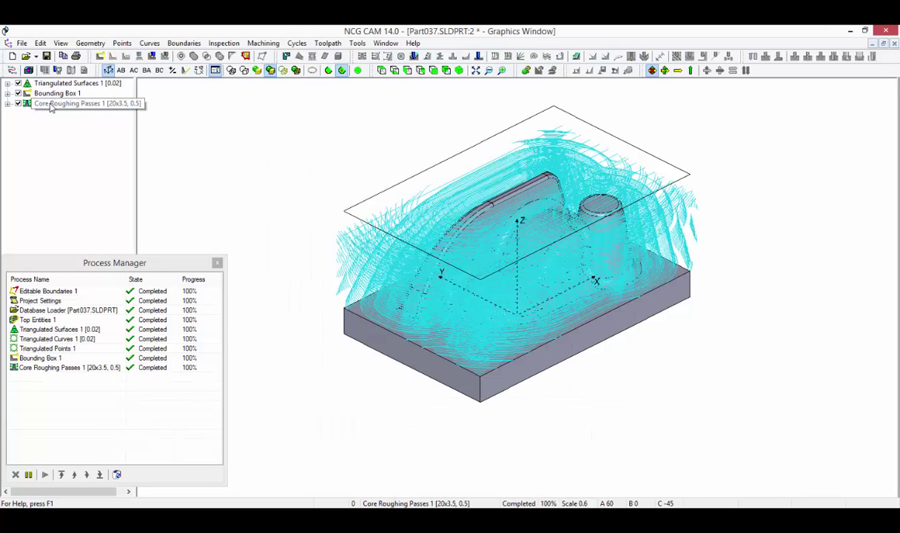
Link the core roughing passes into a toolpath and hide it.
right_click(51, 104)
left_click(68, 110)
left_click(580, 415)
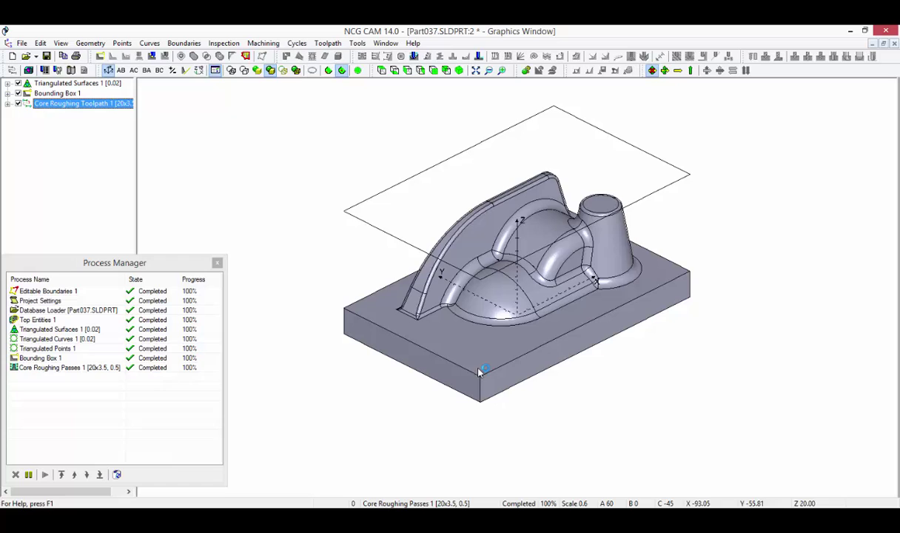
left_click(18, 104)
Compute Waterline Passes with the 12x6 ball-nose tool, a passes value of 0, and adaptive stepdown.
left_click(57, 84)
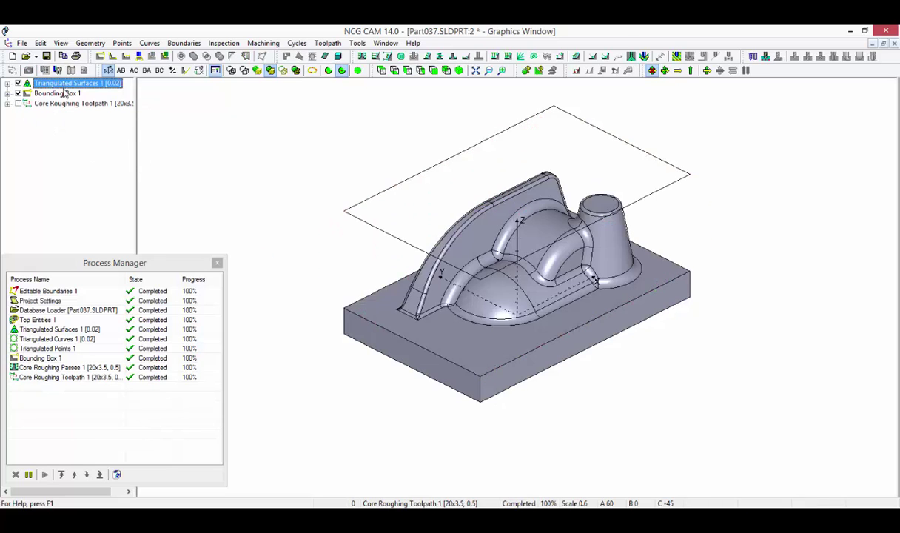
left_click(63, 94, "shift")
right_click(64, 95)
left_click(111, 92)
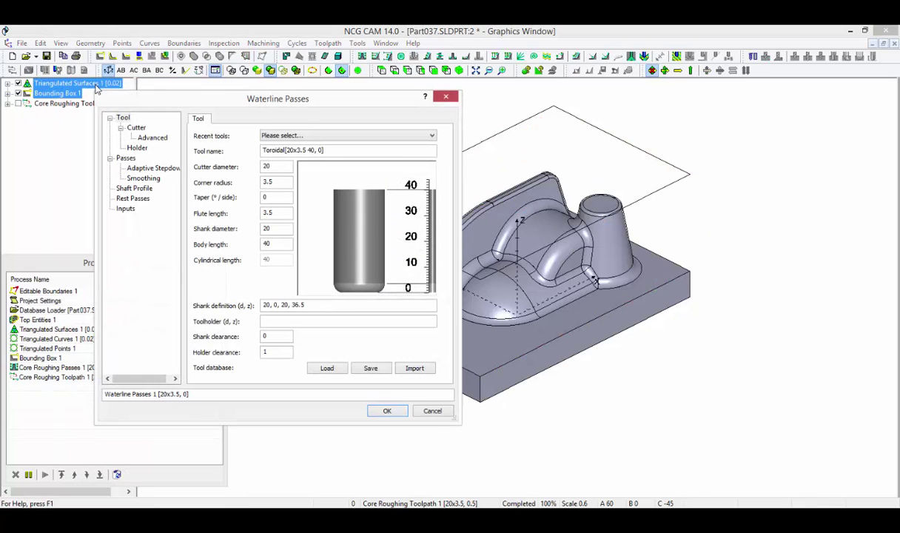
left_click(432, 135)
left_click(325, 147)
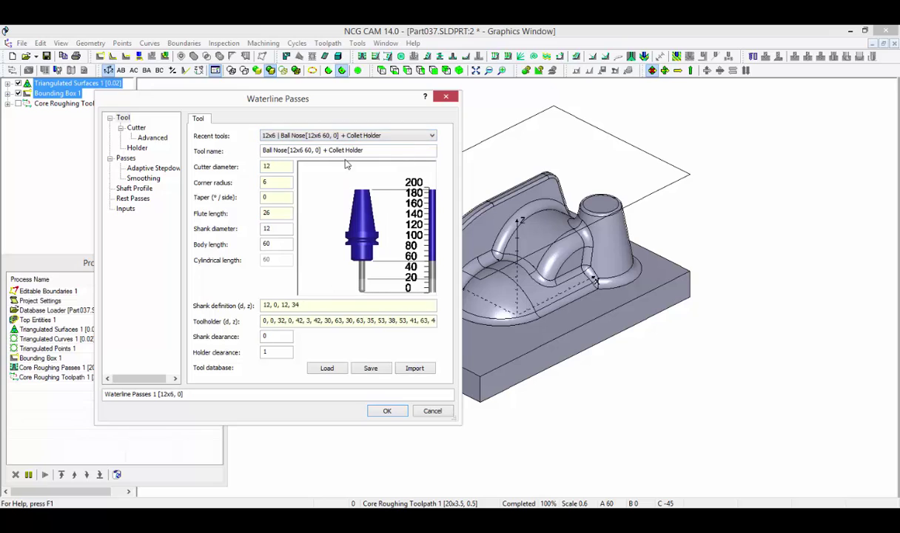
left_click(126, 158)
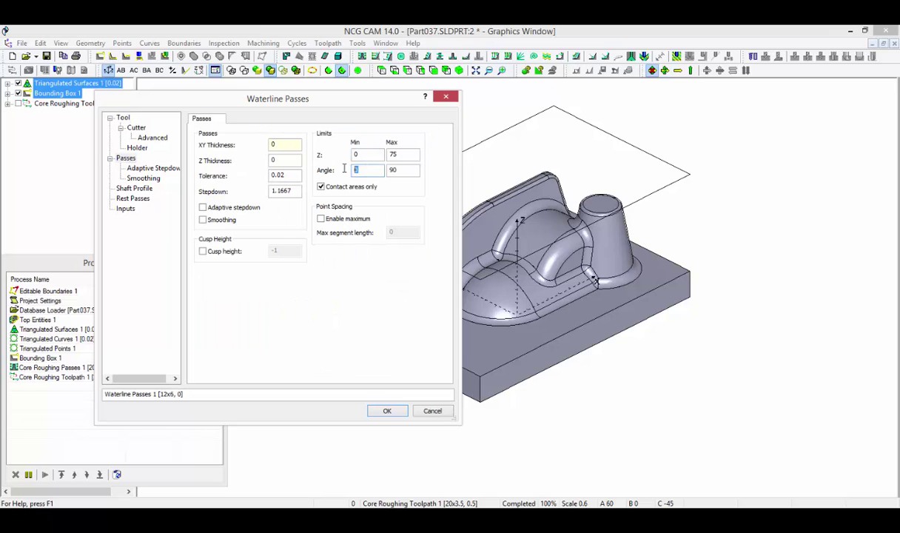
left_click_drag(299, 191, 261, 191)
type("0.5")
left_click(202, 207)
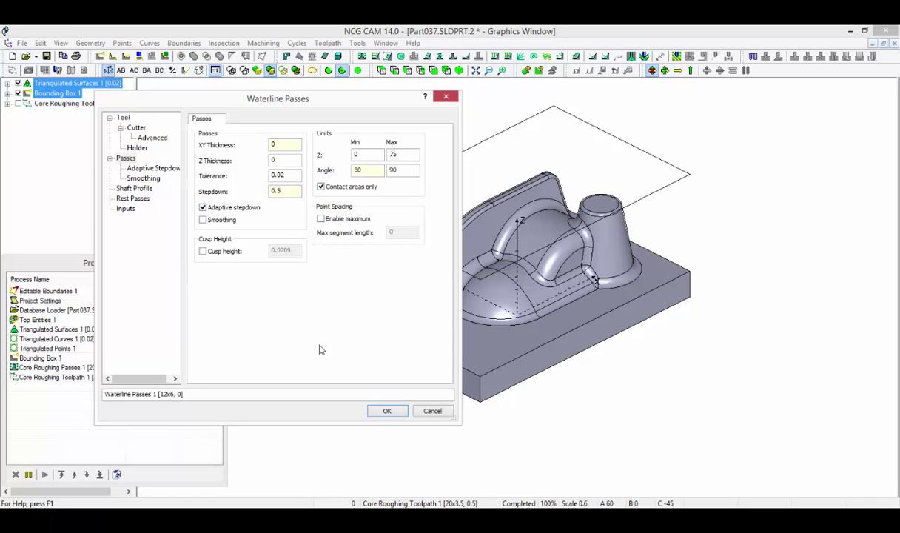
left_click(385, 410)
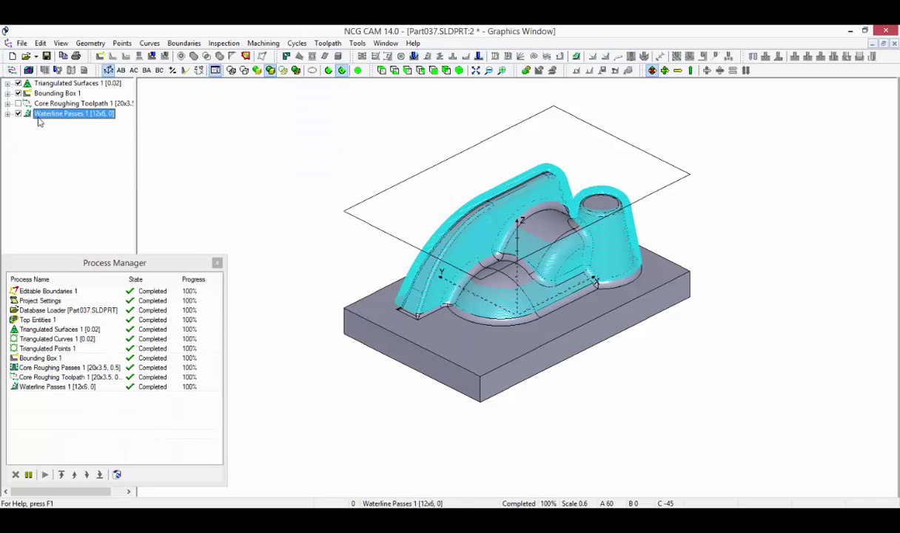
Link the waterline passes into Waterline Toolpath 1 and hide it.
right_click(43, 114)
left_click(73, 118)
left_click(572, 386)
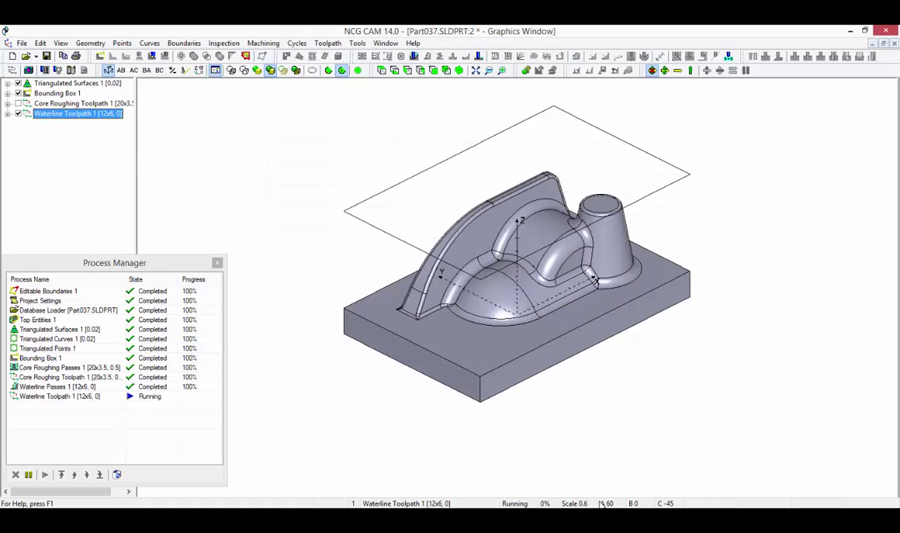
left_click(19, 114)
left_click(47, 83)
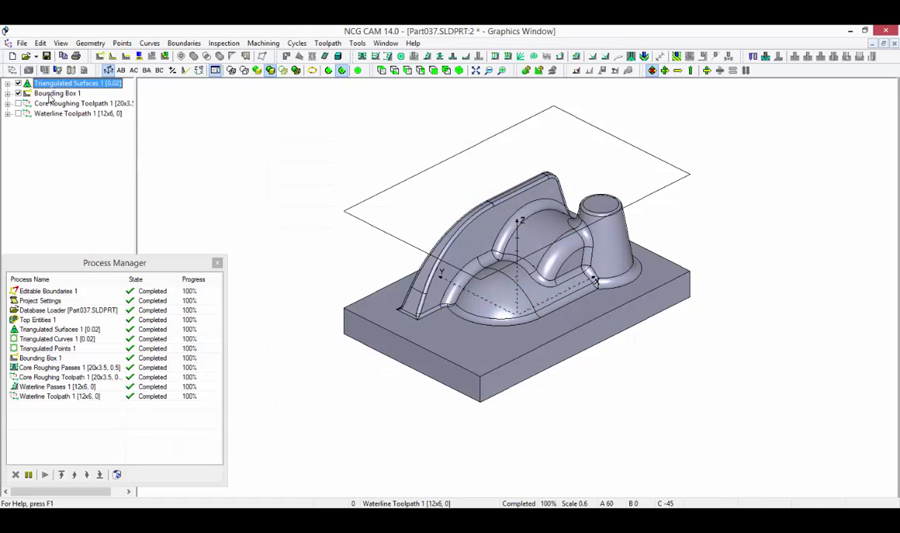
Compute Core Horizontal Area Passes with the 20x3.5 toroidal tool and XY thickness 0.
left_click(48, 94, "ctrl")
right_click(48, 95)
left_click(89, 104)
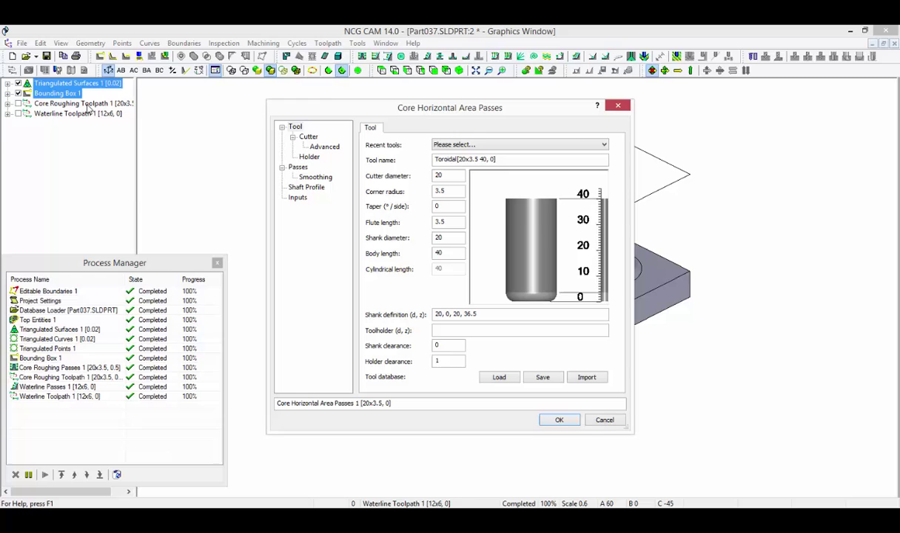
left_click(597, 145)
left_click(511, 162)
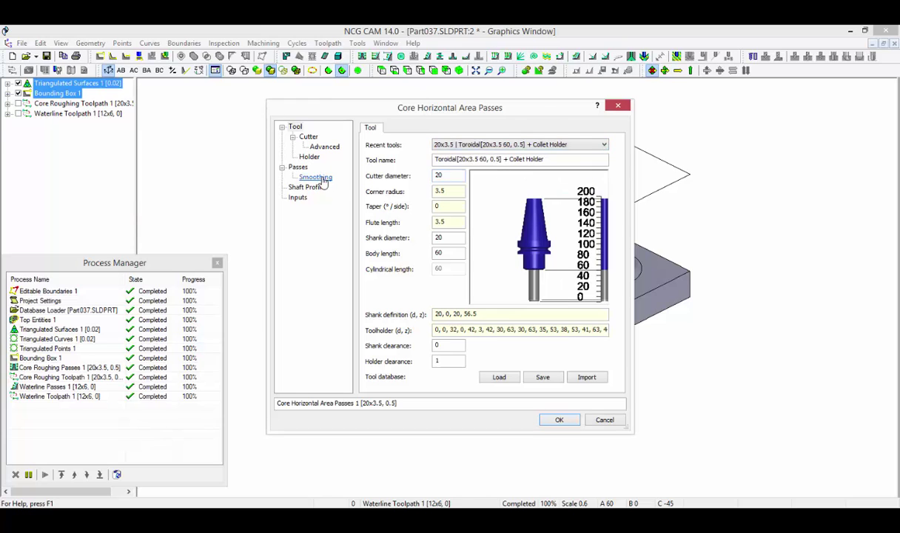
left_click(296, 168)
double_click(450, 153)
type("0")
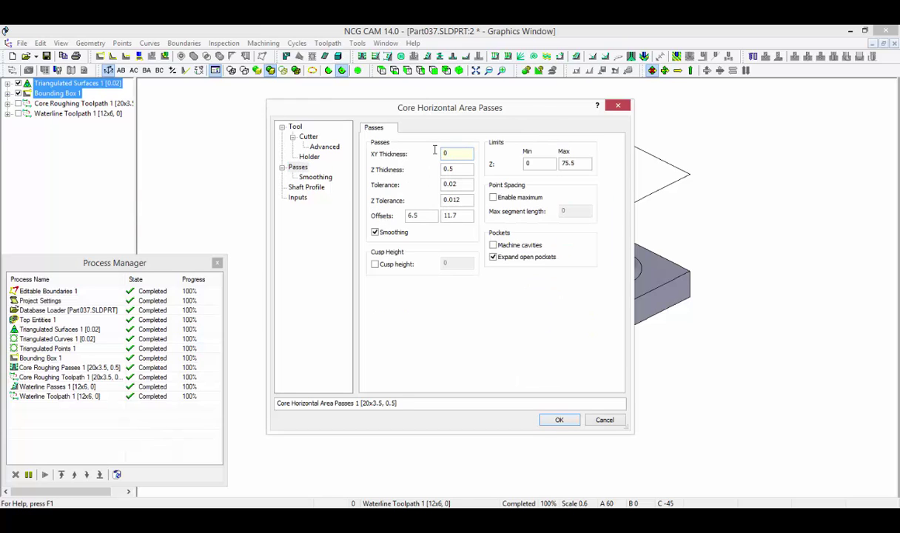
key("Tab")
left_click(559, 420)
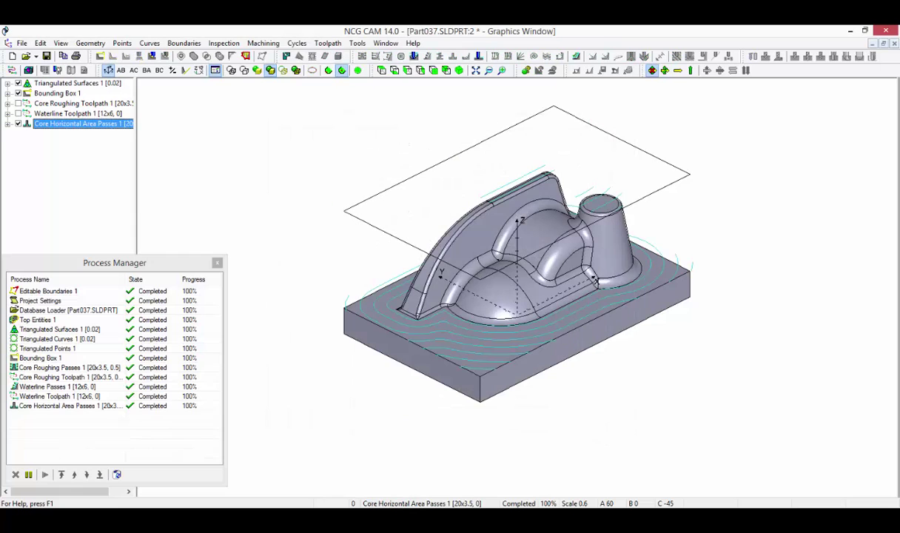
Link the horizontal area passes into Core Horizontal Area Toolpath 1.
right_click(111, 123)
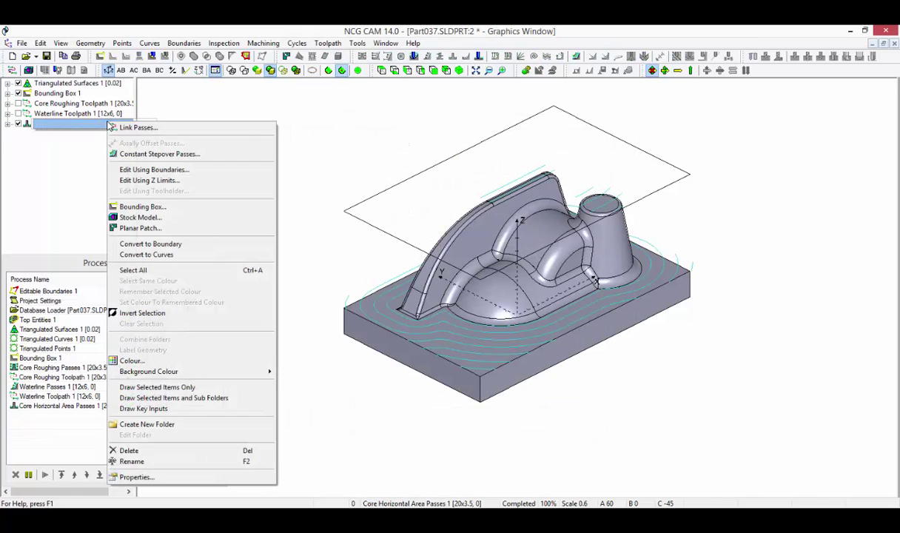
left_click(141, 126)
left_click(585, 381)
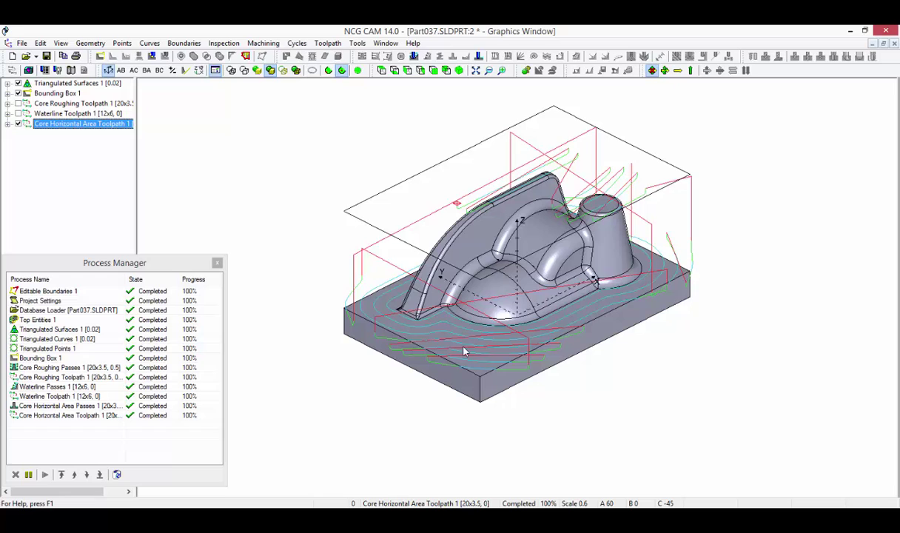
Start Raster Passes on the surfaces and bounding box using the 12x6 ball-nose tool.
left_click(66, 83)
left_click(55, 93, "ctrl")
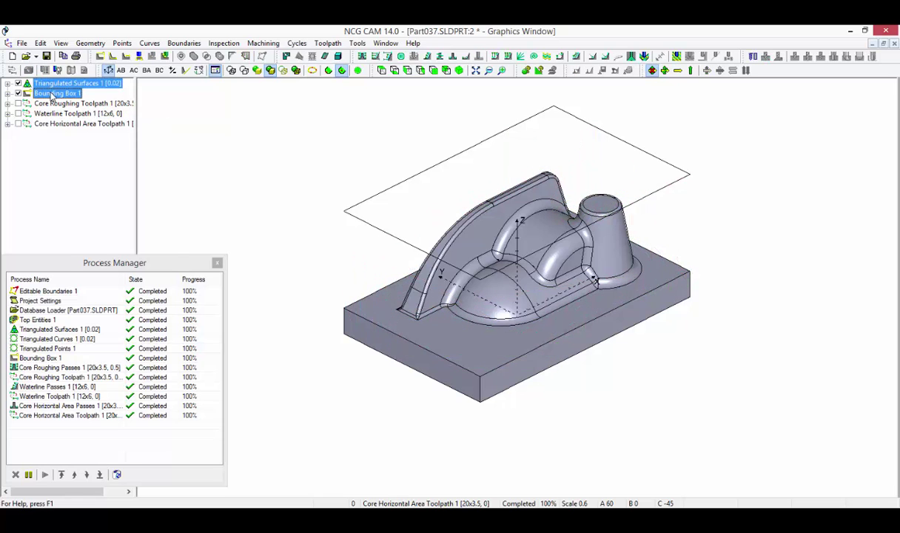
right_click(67, 94)
left_click(111, 126)
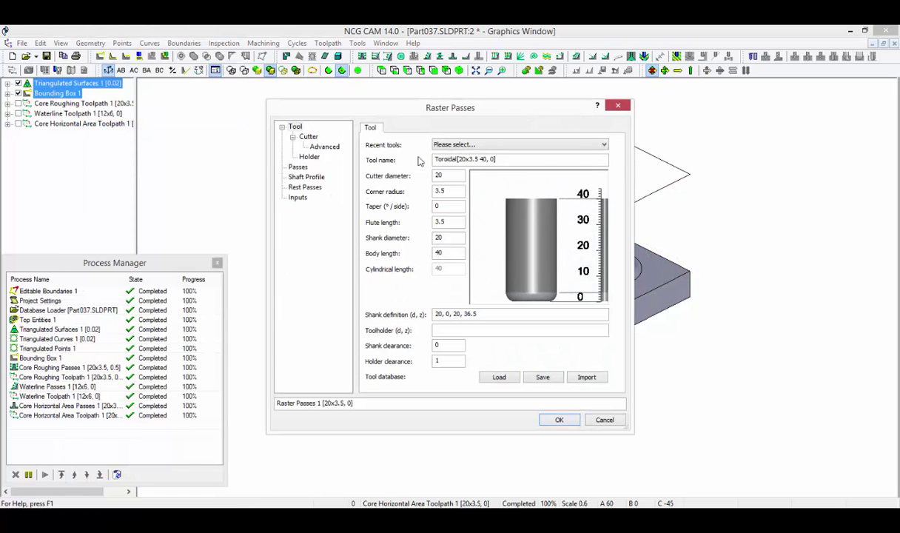
left_click(601, 145)
left_click(473, 168)
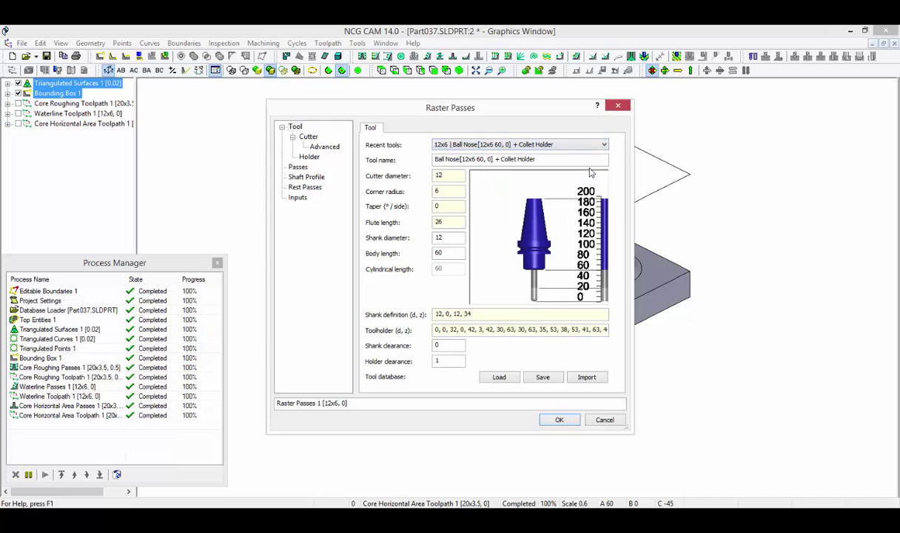
left_click(298, 167)
Compute raster passes limited to Z min 35 and angle 0.1–30, stepover 0.5, pass angle 35.
double_click(528, 163)
type("35")
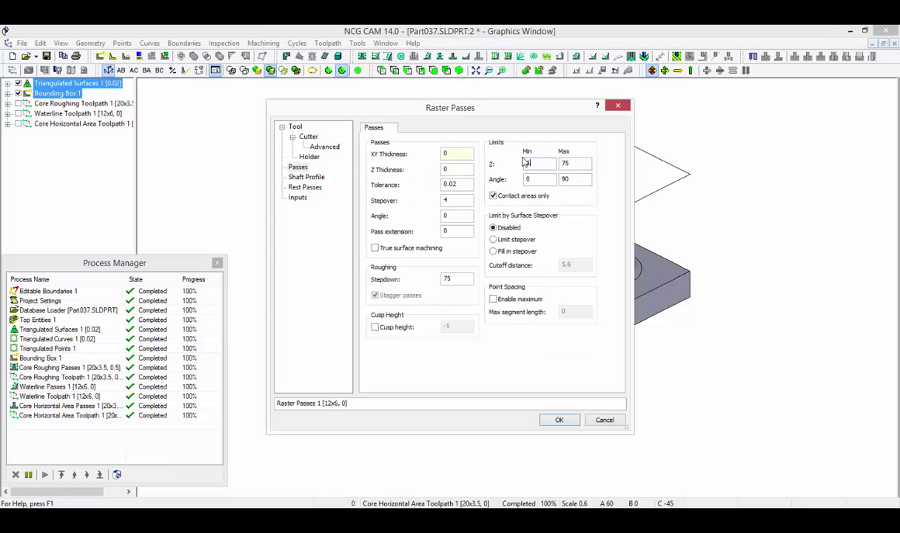
key("Tab")
type("0.1")
key("Tab")
type("30")
double_click(444, 200)
type("0.5")
double_click(447, 214)
type("35")
left_click(555, 420)
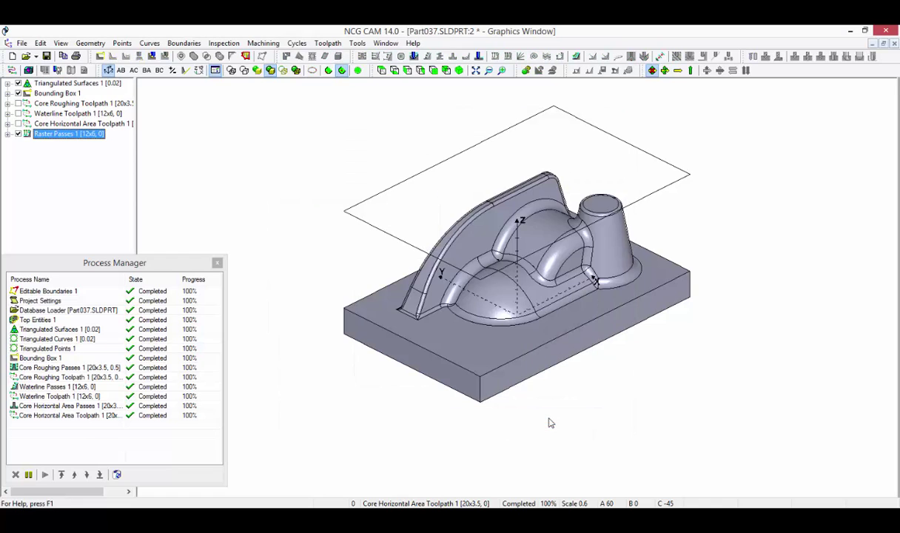
Create Raster Toolpath 1 and show the waterline and horizontal-area toolpaths.
right_click(95, 135)
left_click(111, 140)
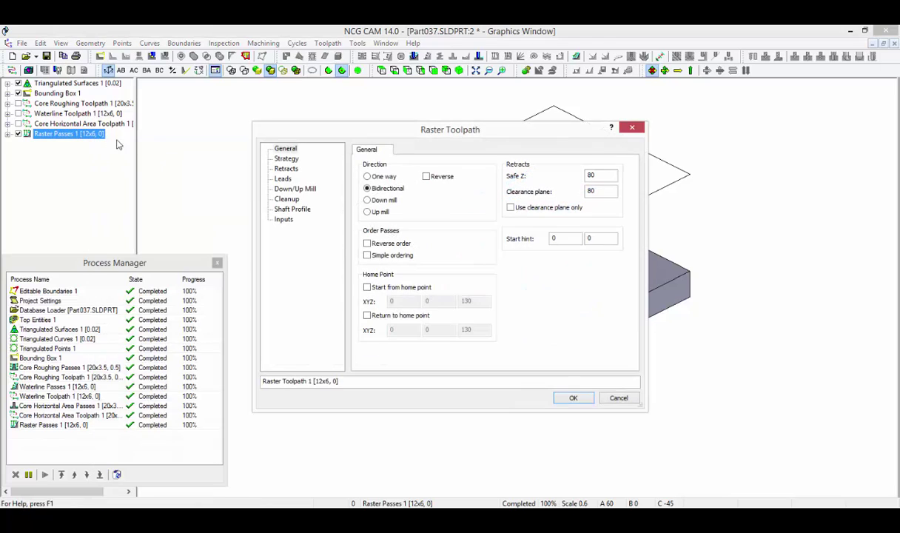
left_click(571, 395)
left_click(17, 124)
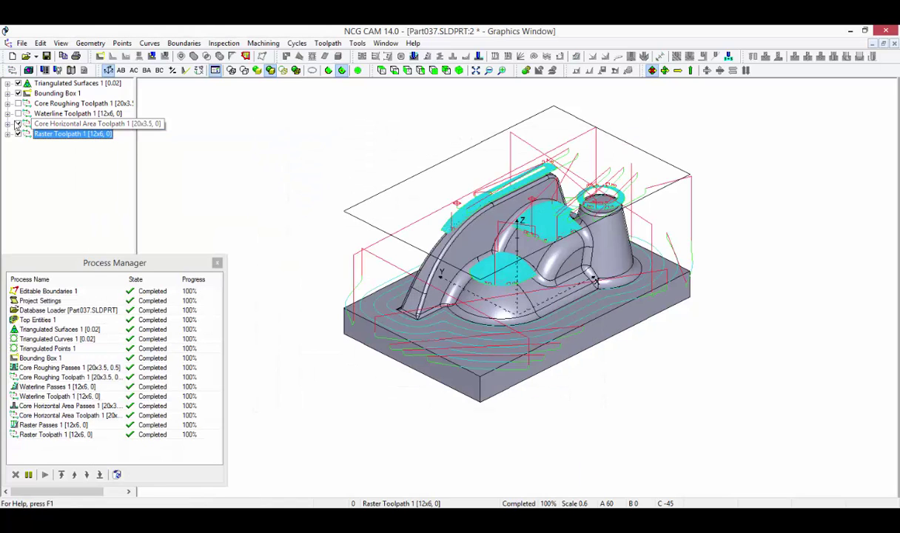
left_click(18, 113)
left_click_drag(45, 93, 47, 135)
Build Stock Model 1 from the selected toolpaths, then hide the horizontal-area and raster toolpaths.
right_click(46, 135)
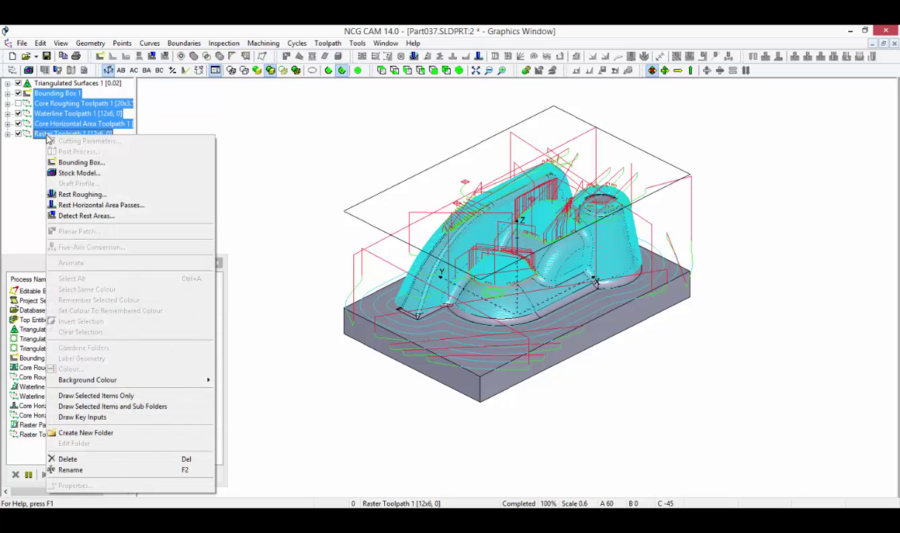
left_click(74, 174)
left_click(552, 368)
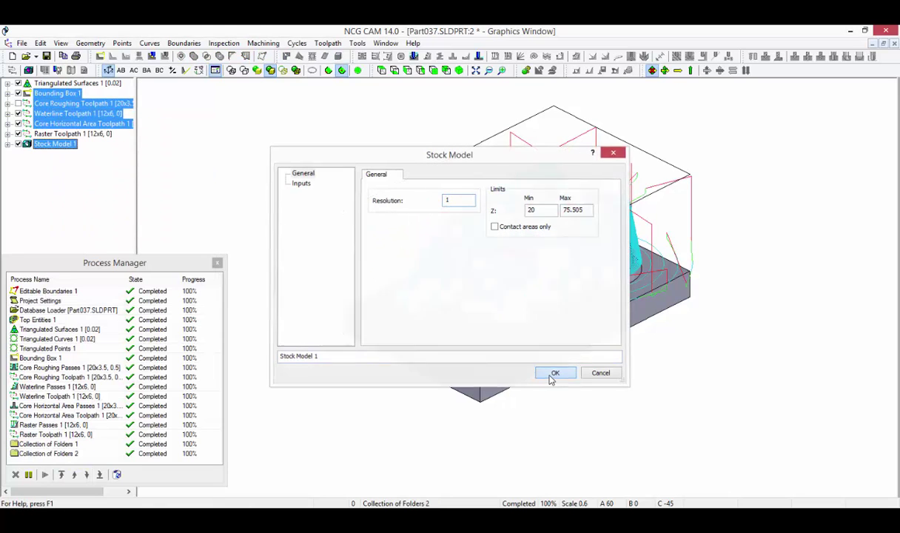
left_click(18, 124)
left_click(17, 133)
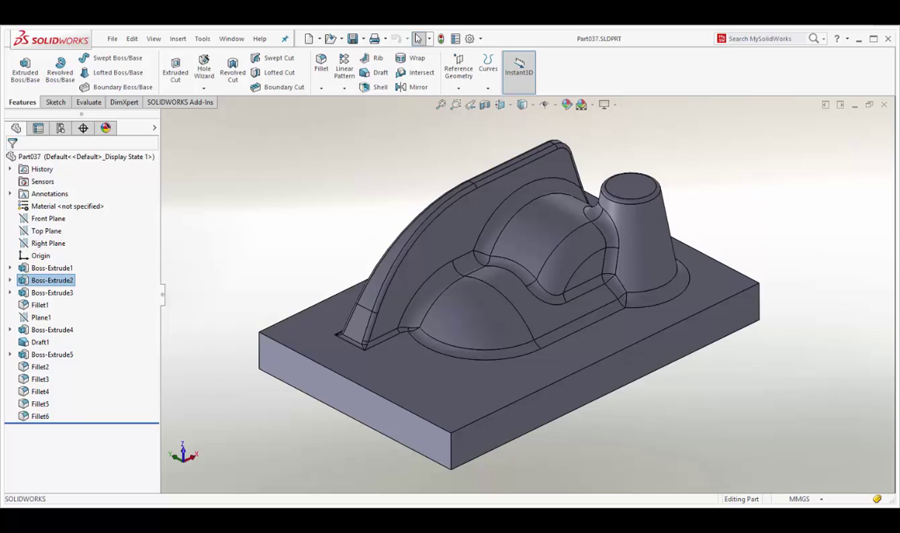
Change the cone's Boss-Extrude2 depth to 60 mm and rebuild.
right_click(60, 280)
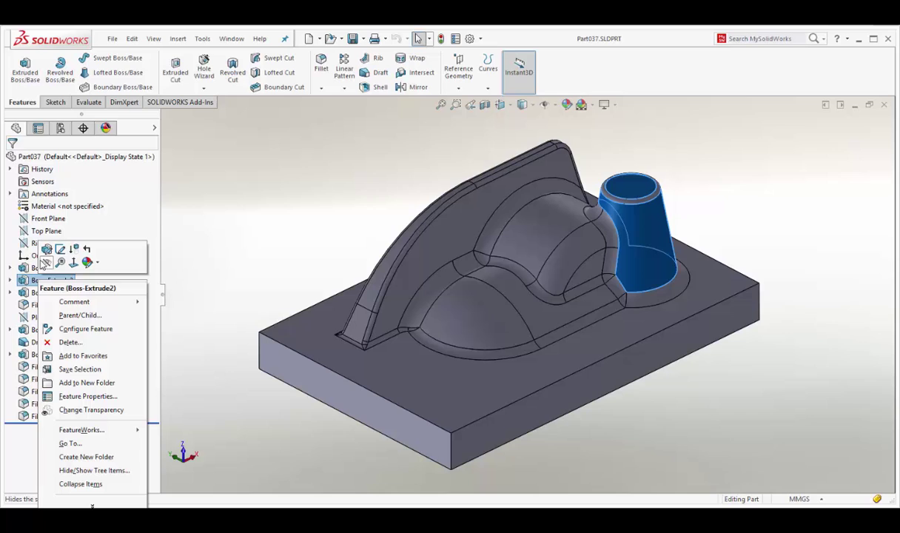
left_click(47, 251)
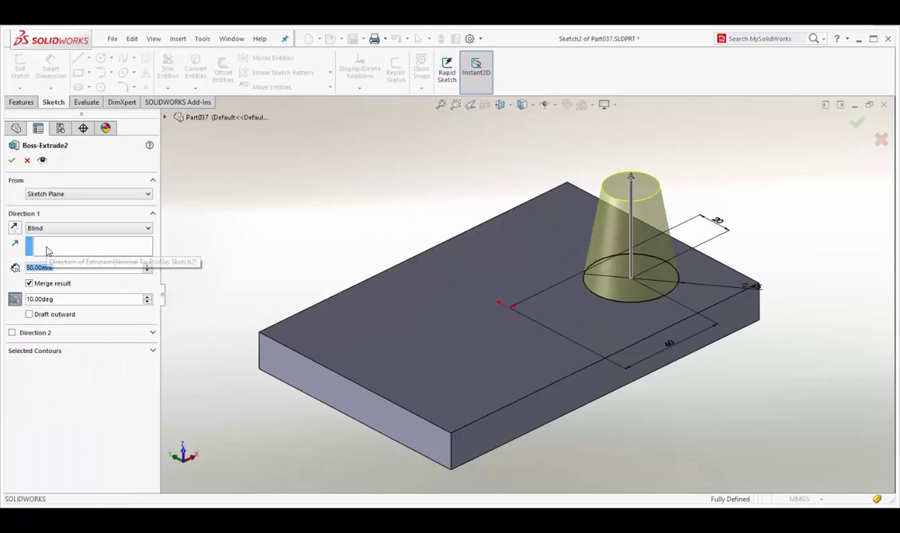
left_click(147, 264)
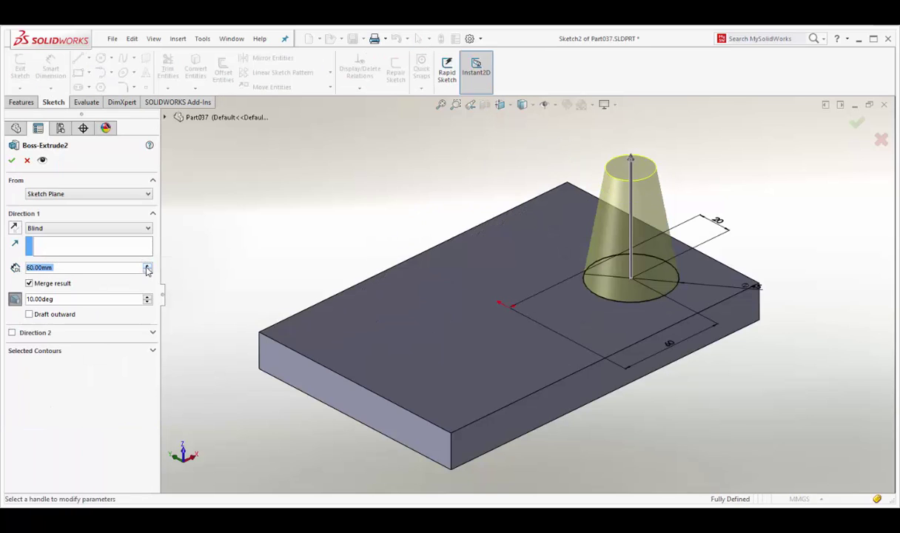
left_click(11, 161)
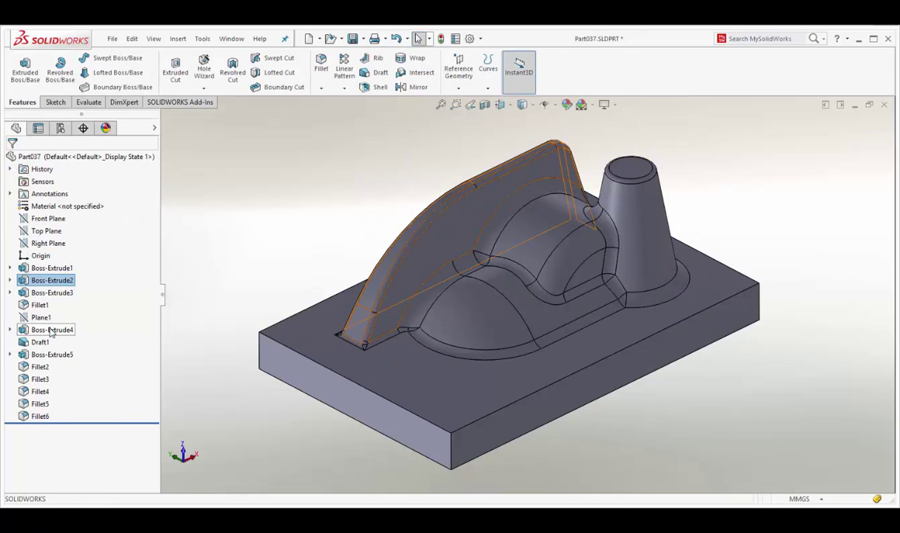
Increase the fin's Boss-Extrude4 extrusion depth and save the part.
right_click(53, 328)
left_click(59, 266)
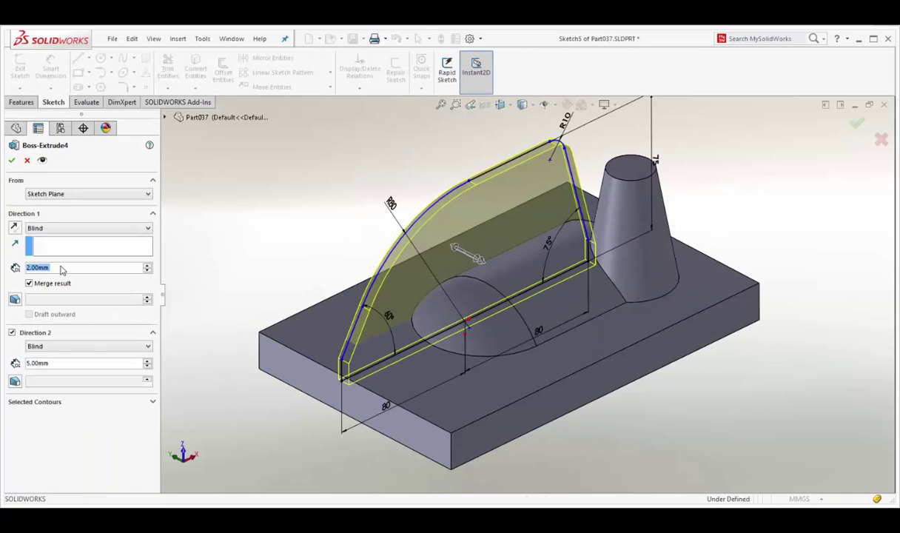
left_click(148, 270)
left_click(11, 160)
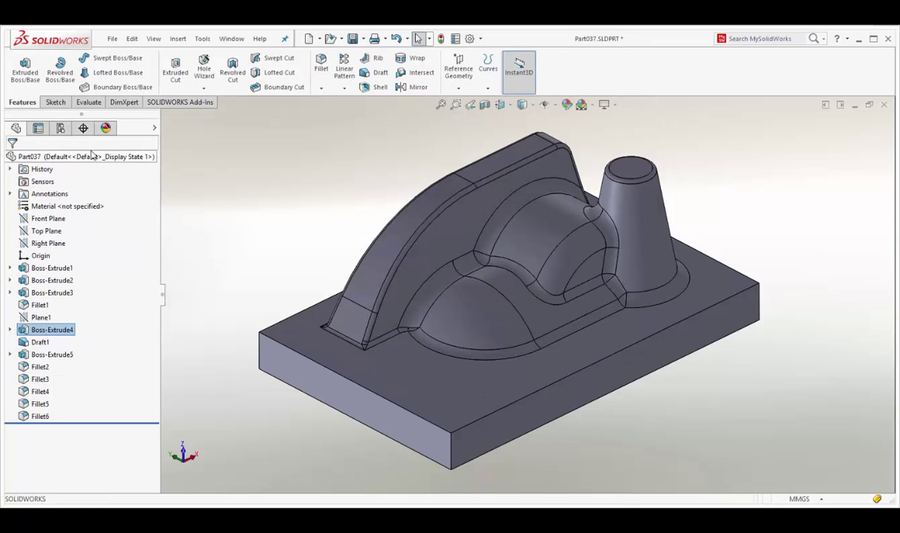
left_click(352, 41)
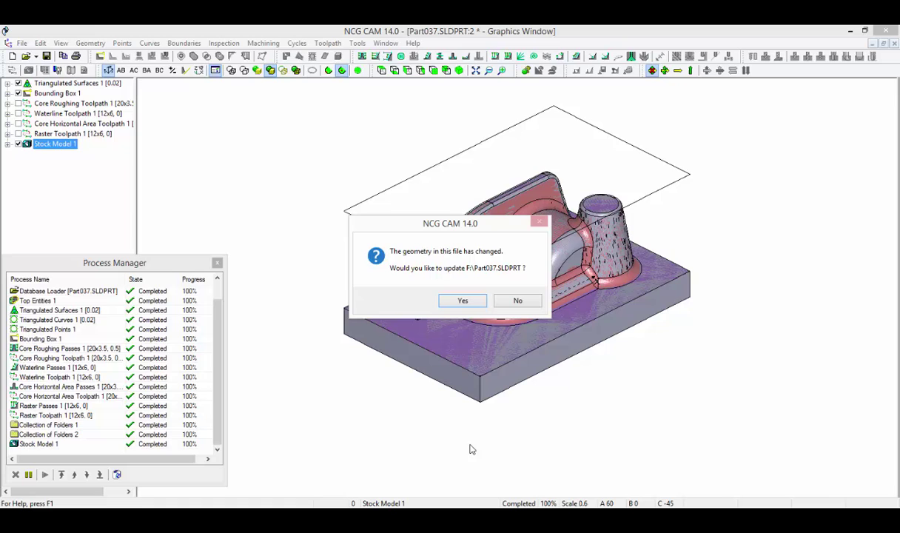
Accept updating NCG CAM from the changed Part037.SLDPRT geometry.
left_click(462, 302)
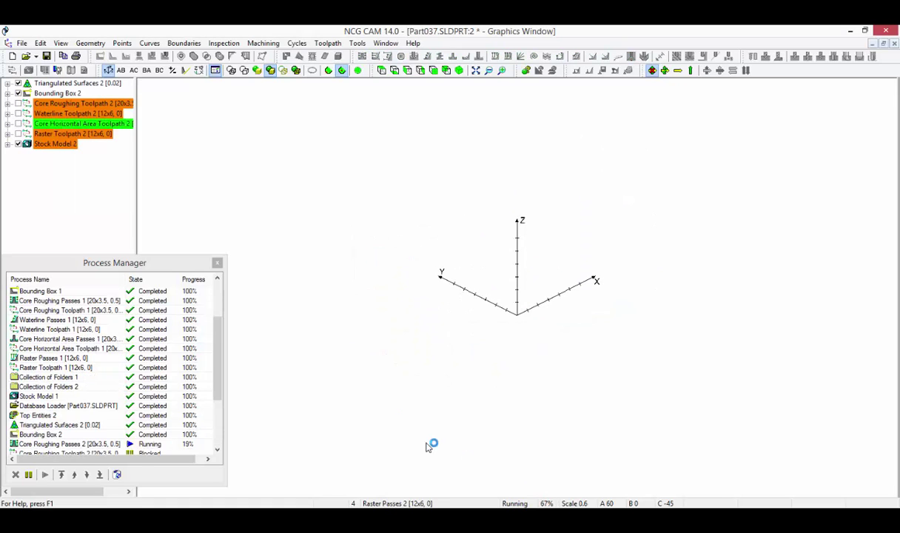
Scroll the Process Manager list down to Stock Model 2 as recalculation finishes.
scroll(222, 378, "down", 3)
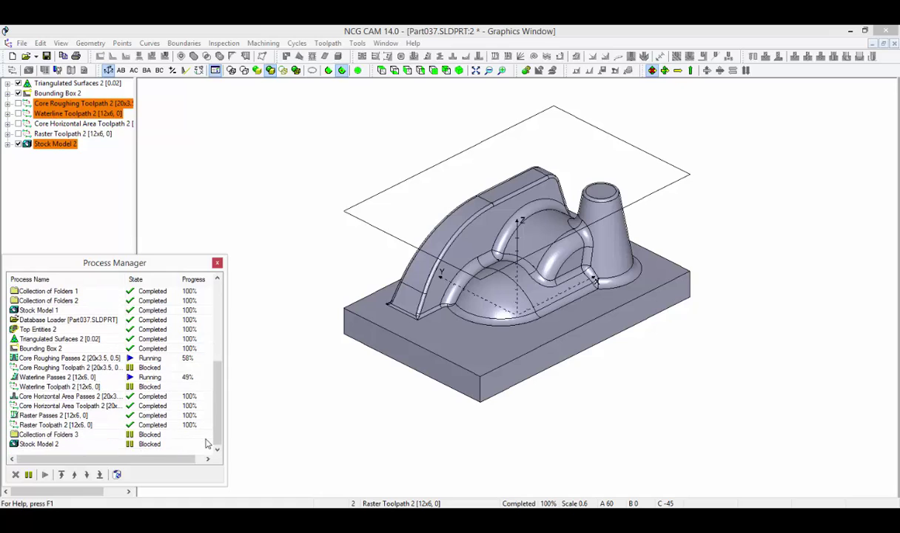